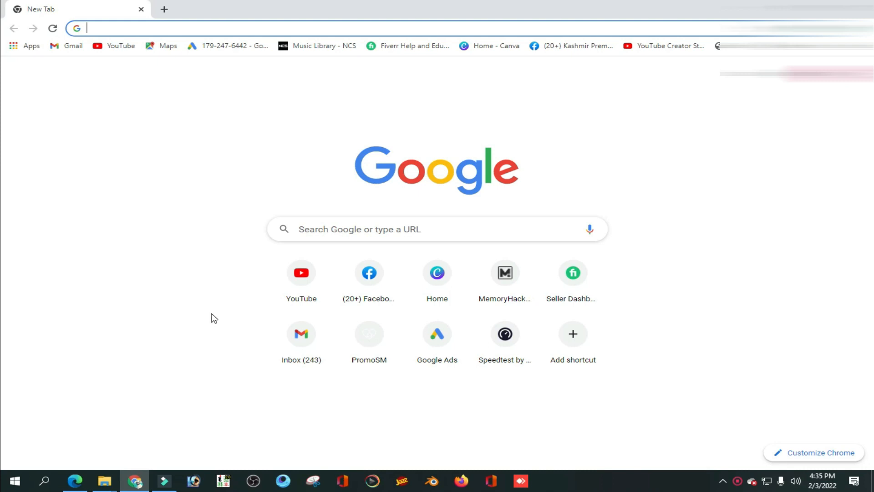
- Open canva.com and search its templates for "youtube thumbnail"
type("CANVA.COm")
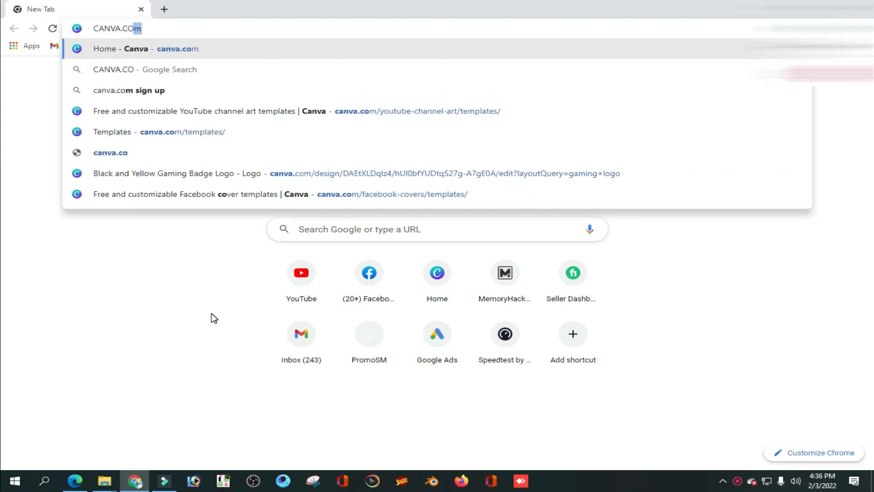
key("Return")
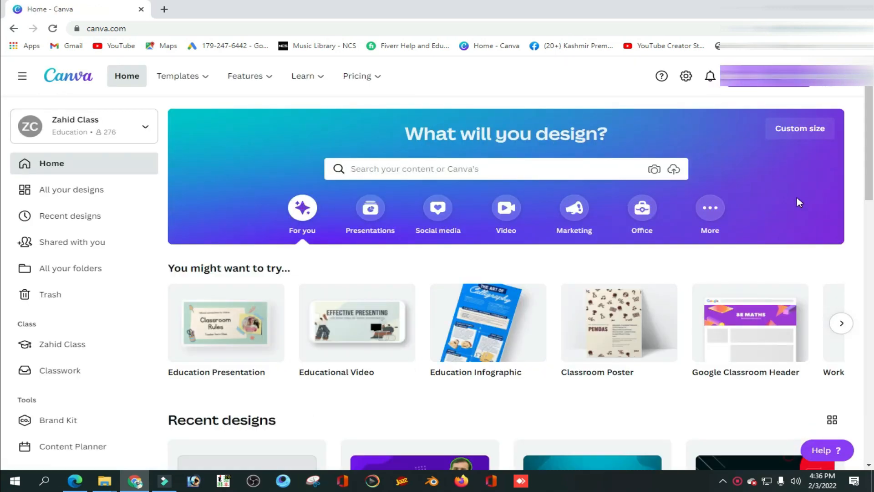
left_click(413, 170)
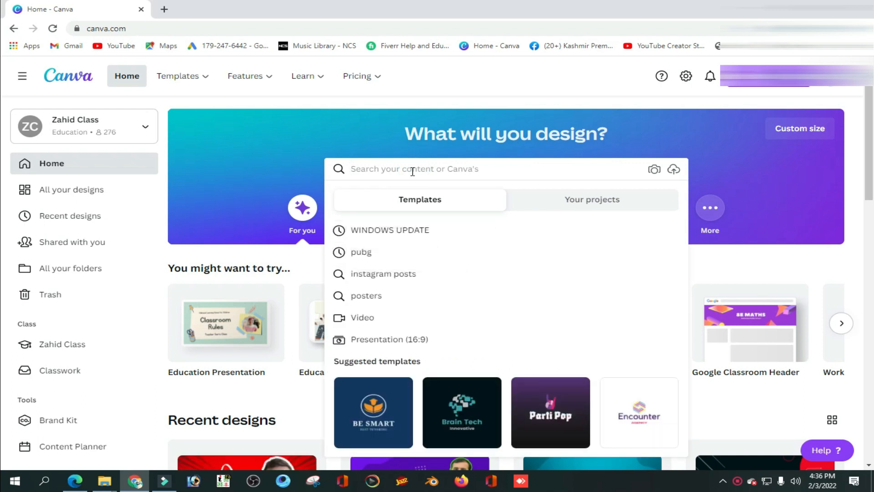
type("YOUTUBE THUM")
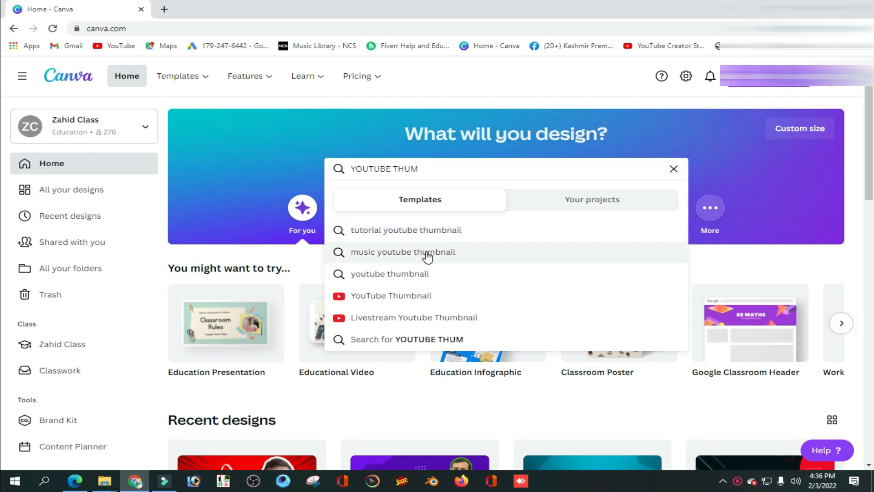
left_click(418, 274)
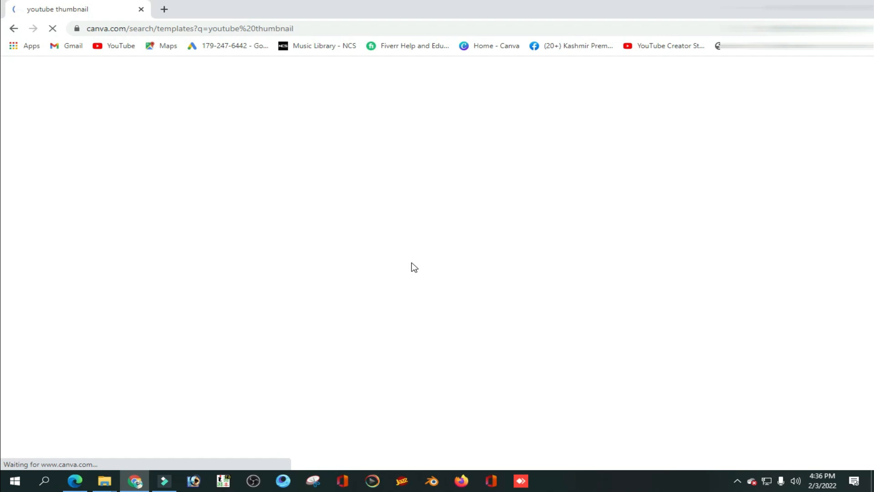
- Open the red "The Most Attractive Thumbnail" template from the results for editing and close the search results page
scroll(556, 252, "down", 1)
scroll(667, 273, "down", 3)
scroll(669, 271, "down", 1)
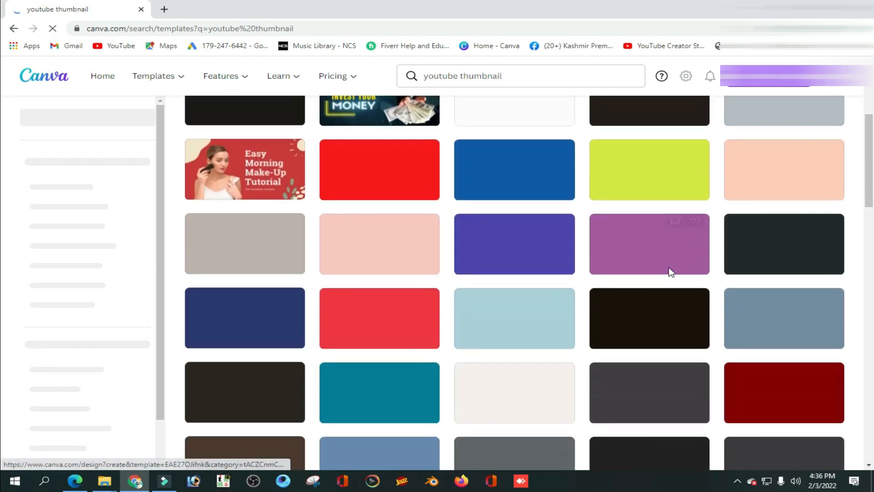
scroll(669, 272, "down", 1)
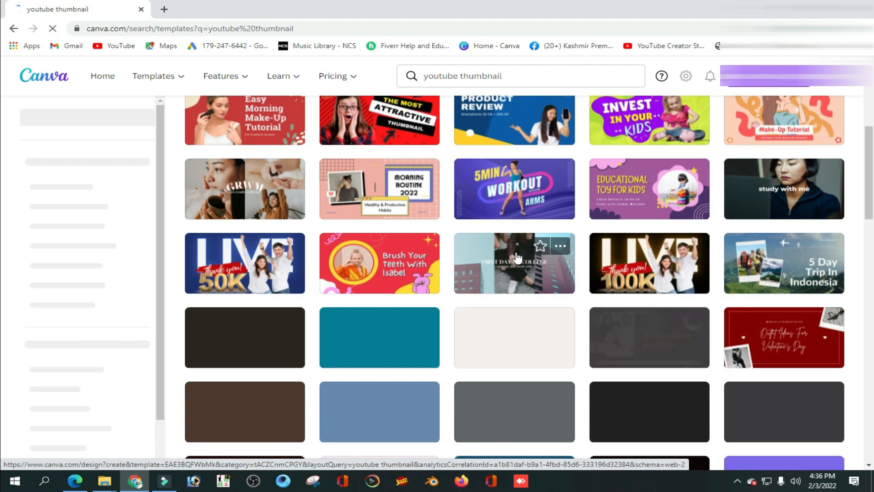
scroll(517, 257, "down", 3)
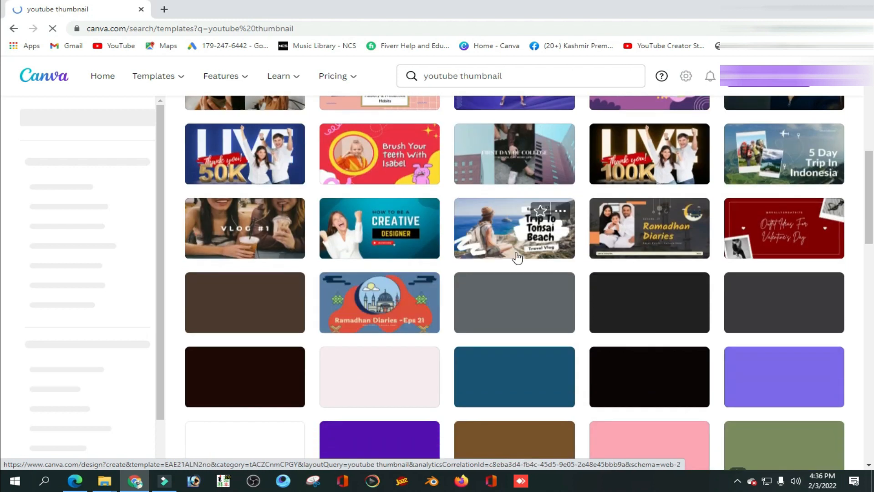
scroll(517, 258, "up", 4)
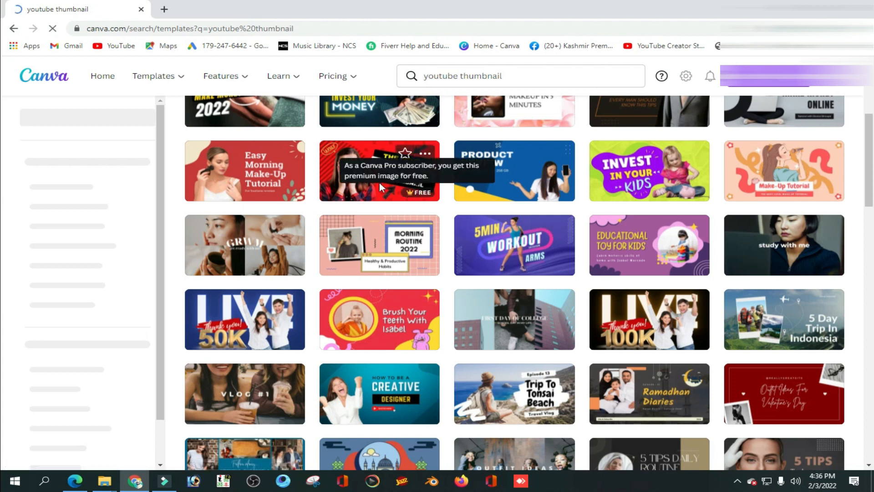
left_click(334, 185)
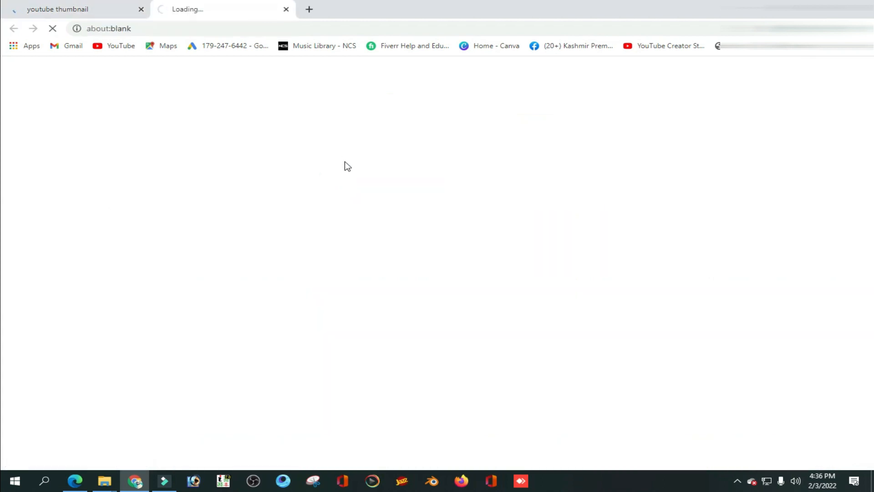
left_click(141, 10)
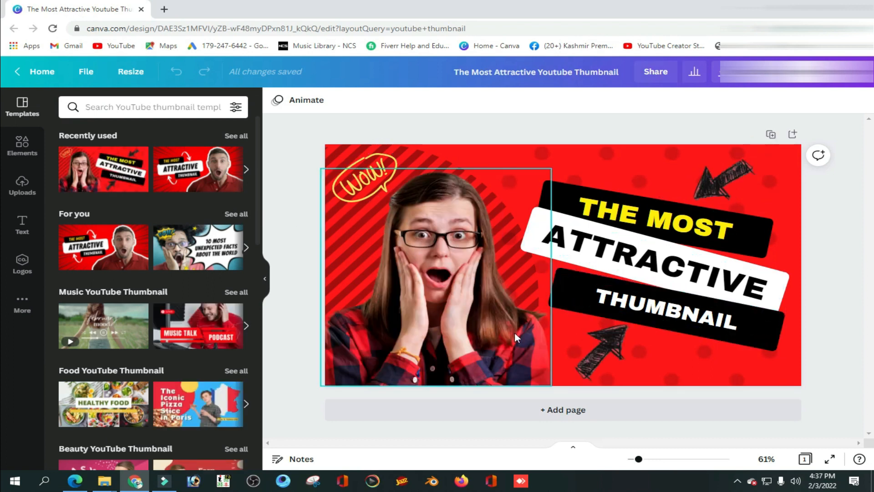
- Replace the yellow "THE MOST" text on the thumbnail with "HOW TO CREAT"
double_click(624, 218)
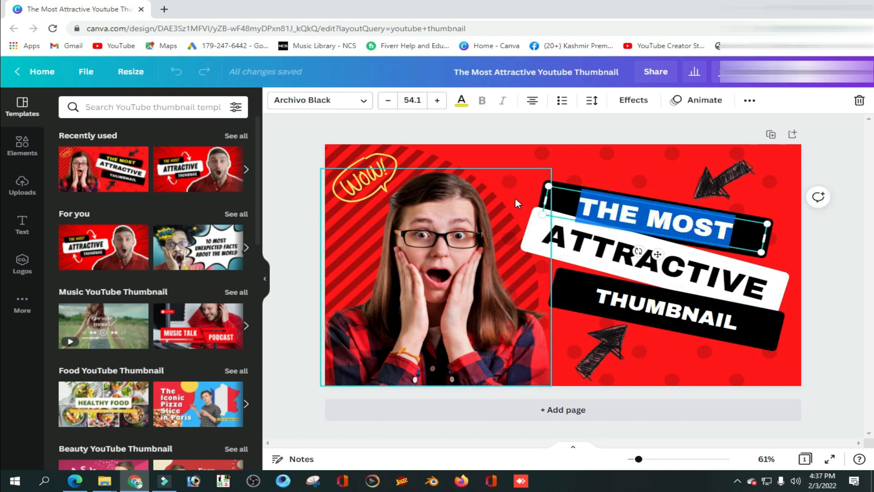
type("HOW")
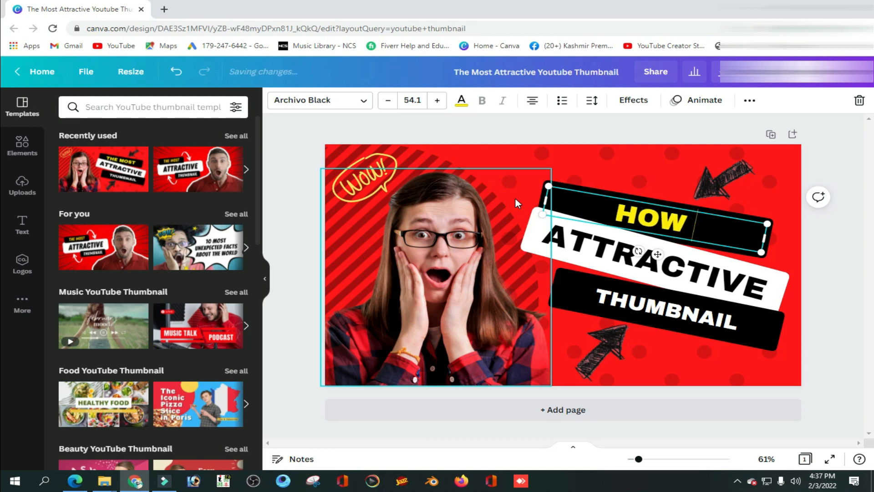
type(" TO")
type(" MAKE")
key("BackSpace")
key("BackSpace")
key("BackSpace")
key("BackSpace")
key("BackSpace")
type("CREA")
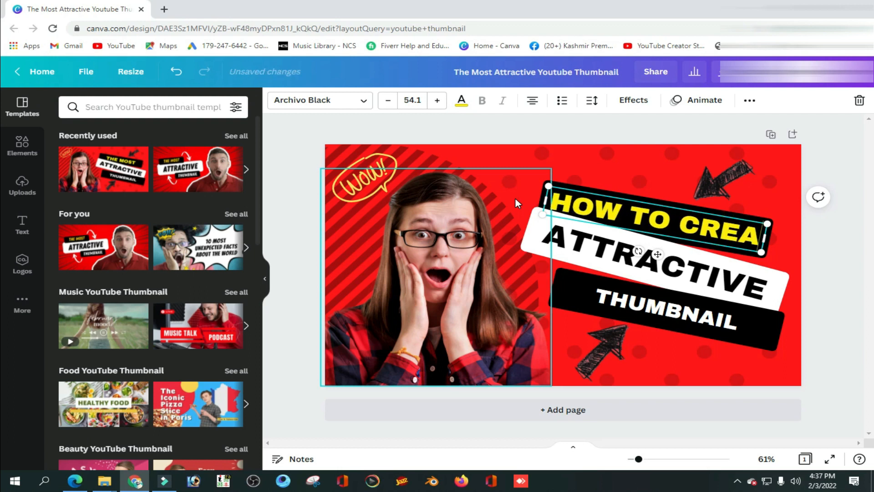
type("T")
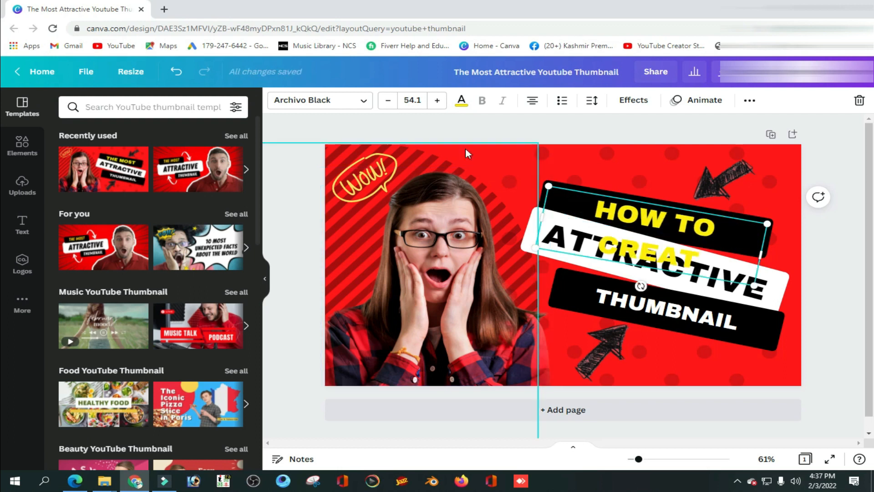
- Reduce the yellow headline's font size to 49.1 so it fits on one line, and deselect it
left_click(388, 101)
left_click(388, 101)
left_click(388, 102)
left_click(388, 102)
left_click(388, 101)
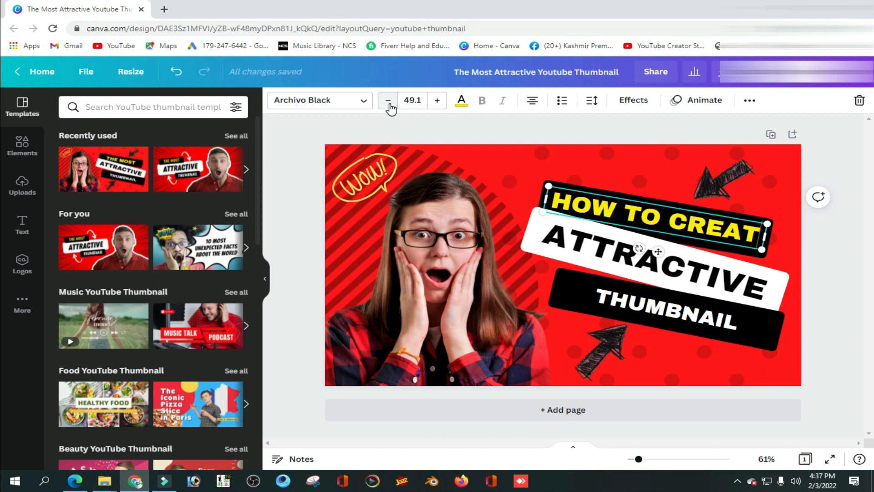
left_click(837, 294)
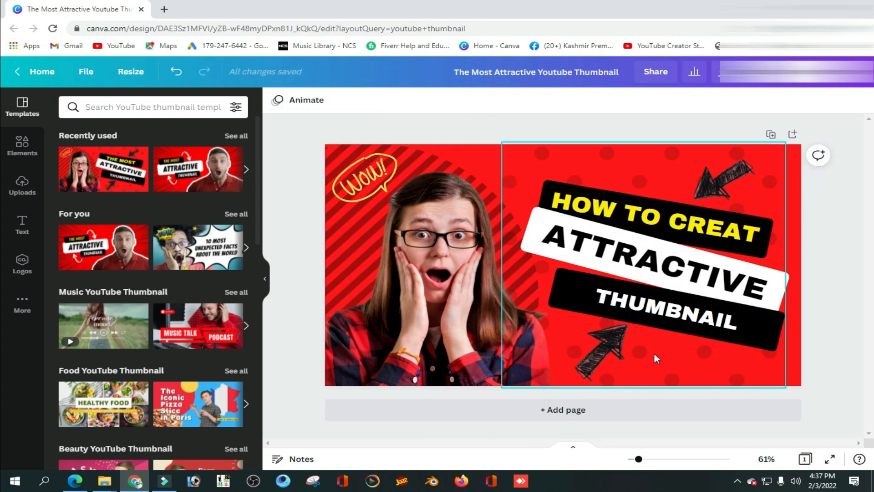
- Replace the woman's photo with the line drawing of a thinking man, enlarged to fill the striped area of the thumbnail
left_click(419, 314)
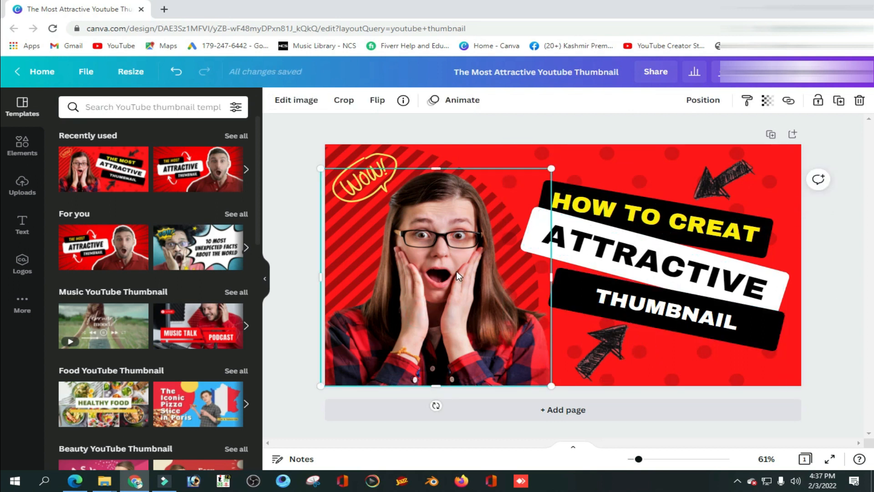
key("Delete")
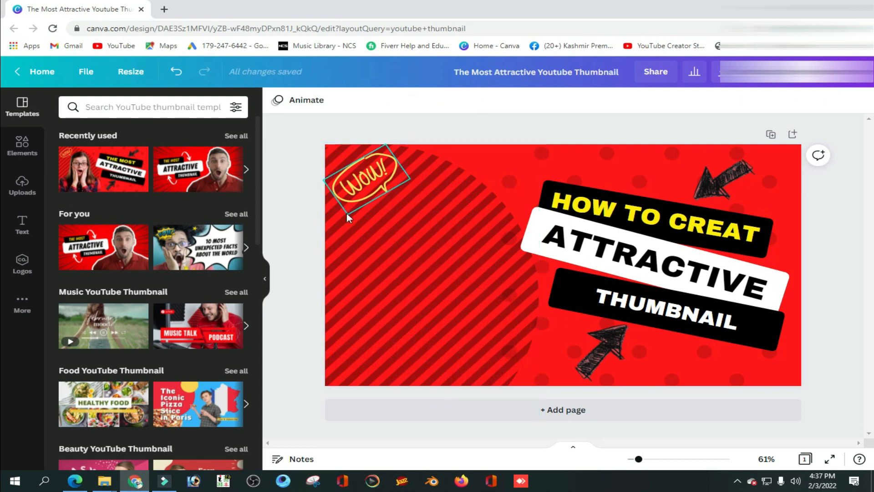
left_click(21, 146)
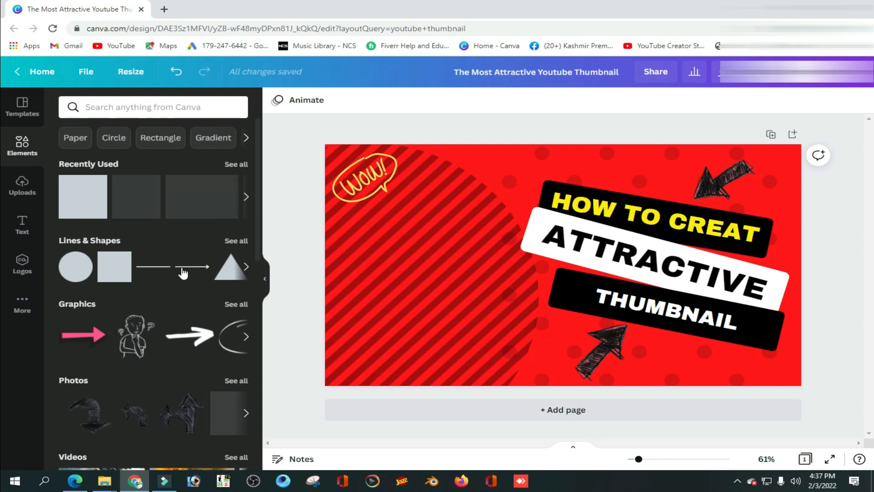
scroll(182, 273, "down", 2)
scroll(182, 273, "down", 5)
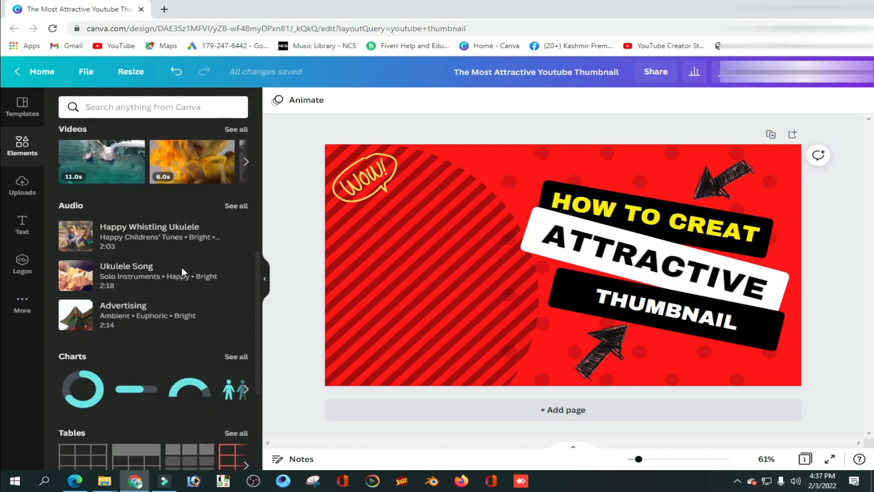
scroll(183, 272, "down", 2)
scroll(183, 272, "up", 9)
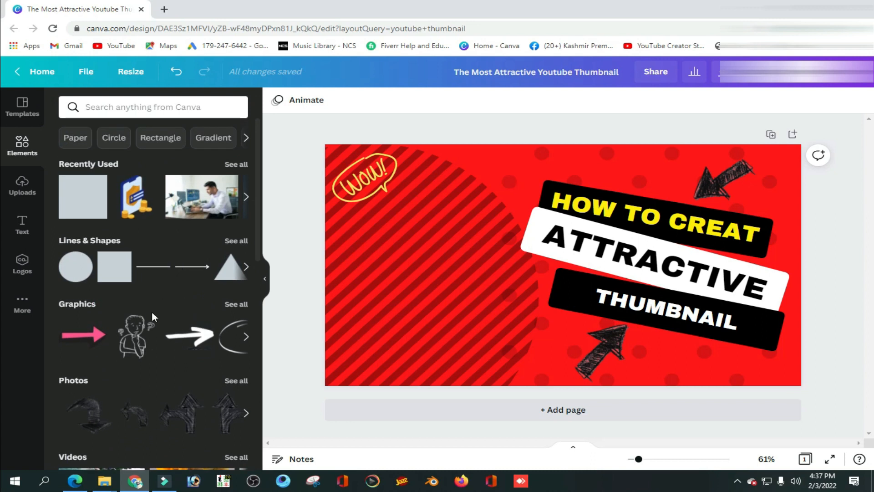
left_click_drag(168, 338, 379, 289)
left_click_drag(436, 260, 508, 179)
left_click_drag(357, 360, 335, 390)
left_click_drag(410, 355, 415, 346)
left_click(562, 341)
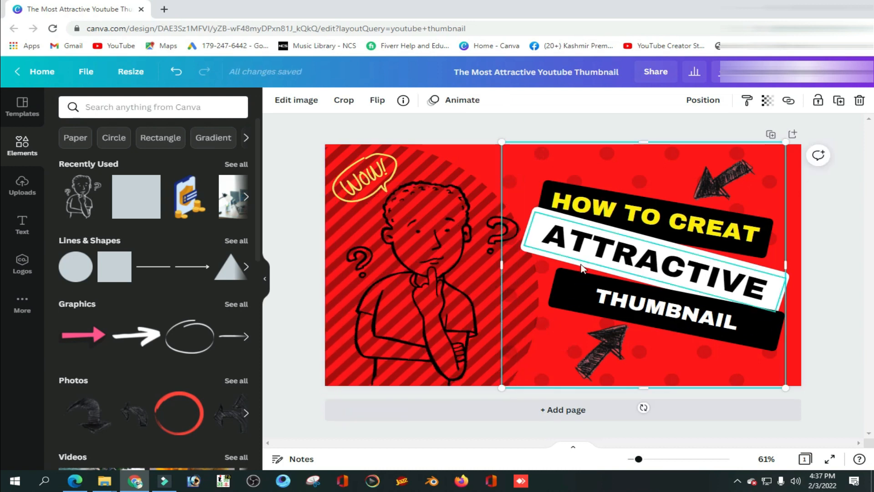
- Move the upper black arrow slightly up and to the left, above the yellow headline
left_click(721, 178)
left_click_drag(712, 184, 688, 169)
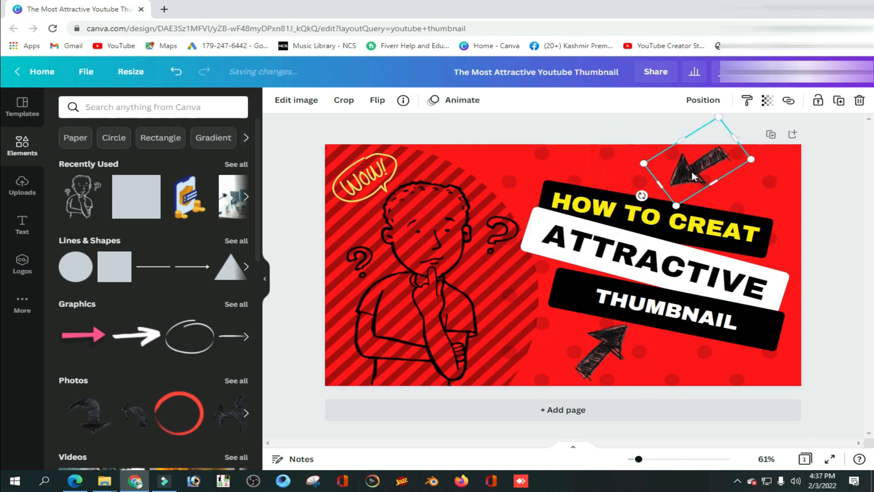
left_click(758, 286)
left_click(729, 326)
left_click(593, 360)
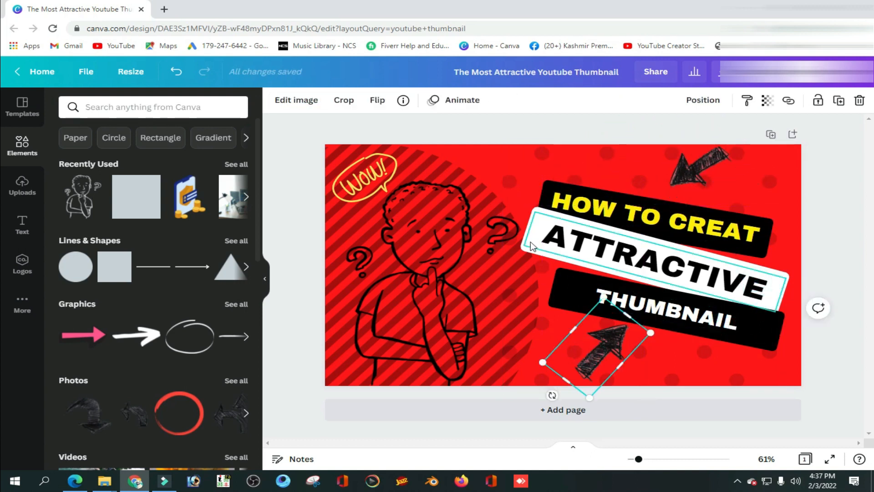
- Replace the thinking-man drawing with the phone-and-coins graphic, enlarged and placed in the lower-left corner of the thumbnail
left_click(430, 247)
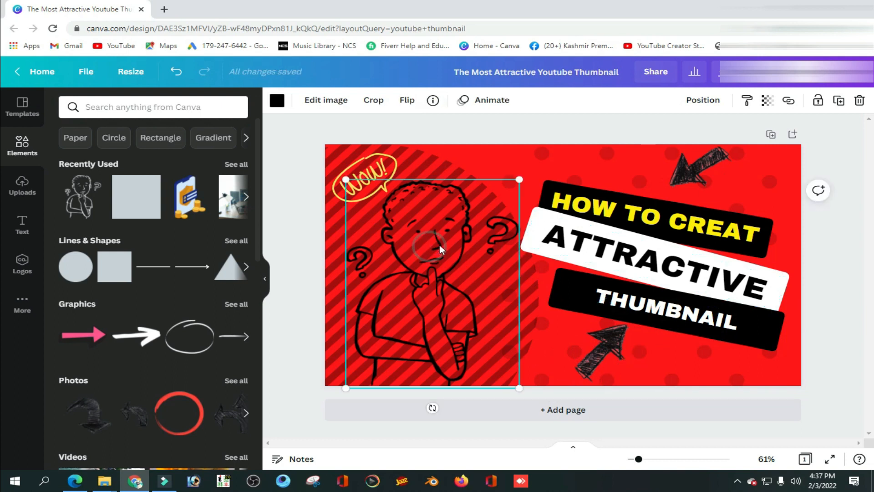
key("Delete")
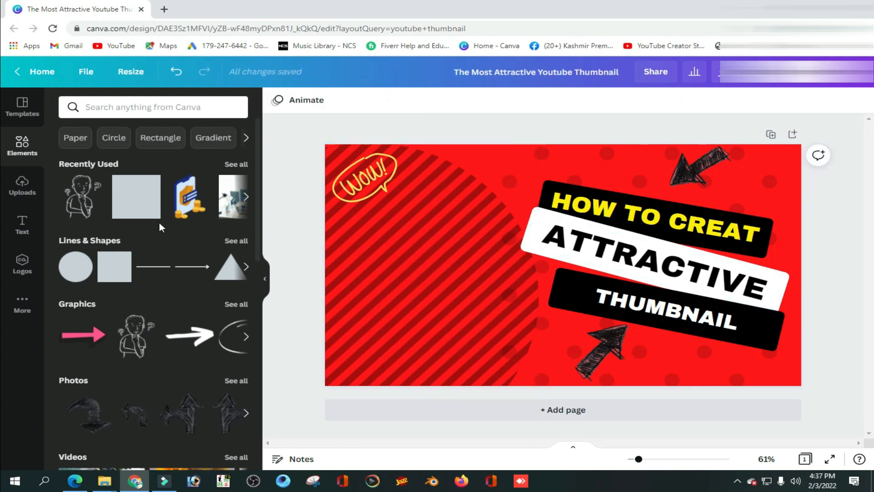
left_click_drag(181, 211, 421, 283)
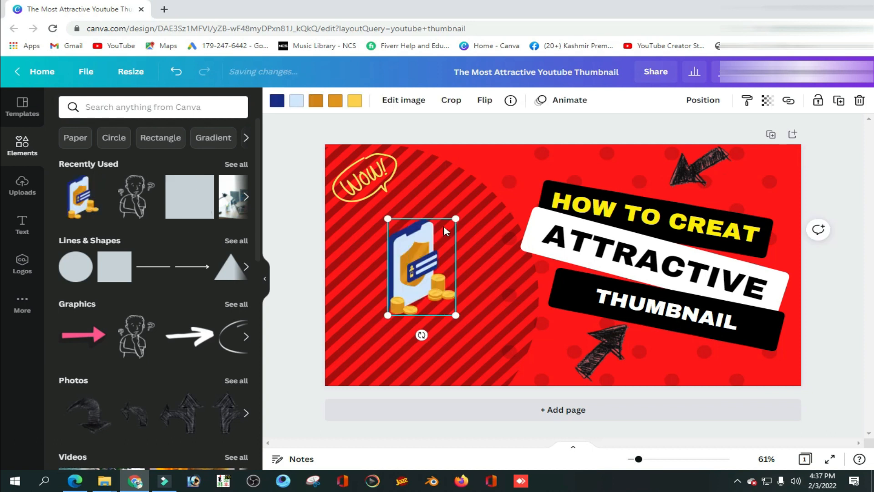
left_click_drag(460, 202, 542, 168)
left_click_drag(450, 232, 391, 297)
- Apply the orange "How to start a business without money" template from the Tutorial YouTube Thumbnail group to the page
left_click(22, 107)
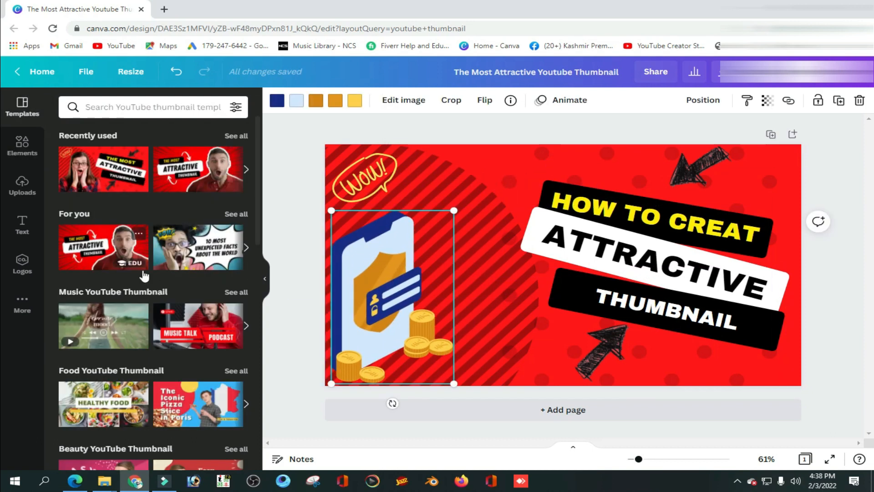
scroll(146, 268, "down", 3)
scroll(149, 265, "down", 3)
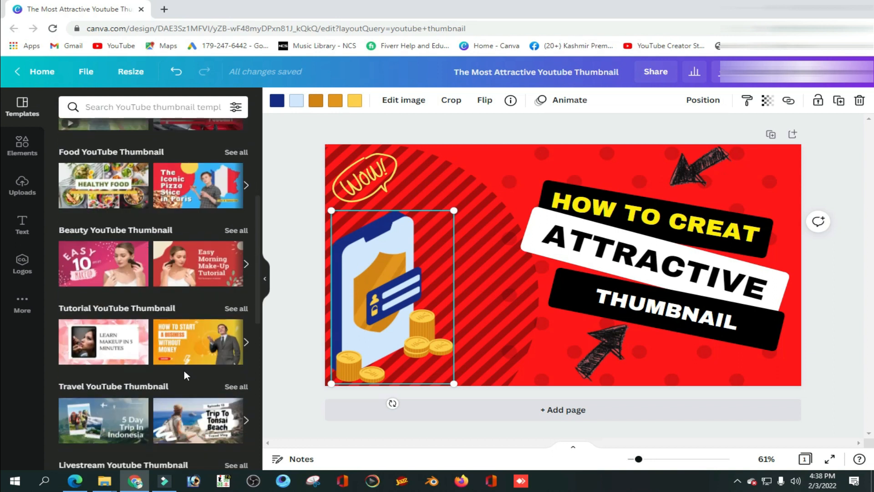
left_click(184, 352)
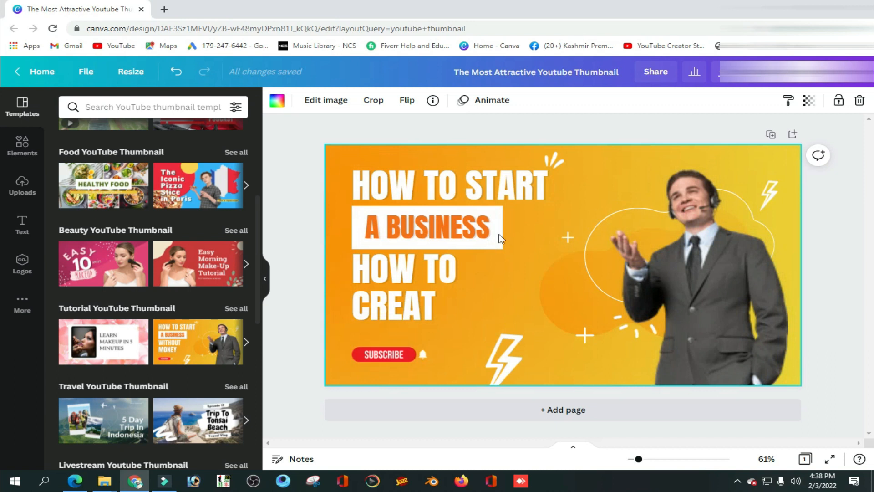
- Replace the word "START" with "MAKE" in the first headline line
left_click(453, 187)
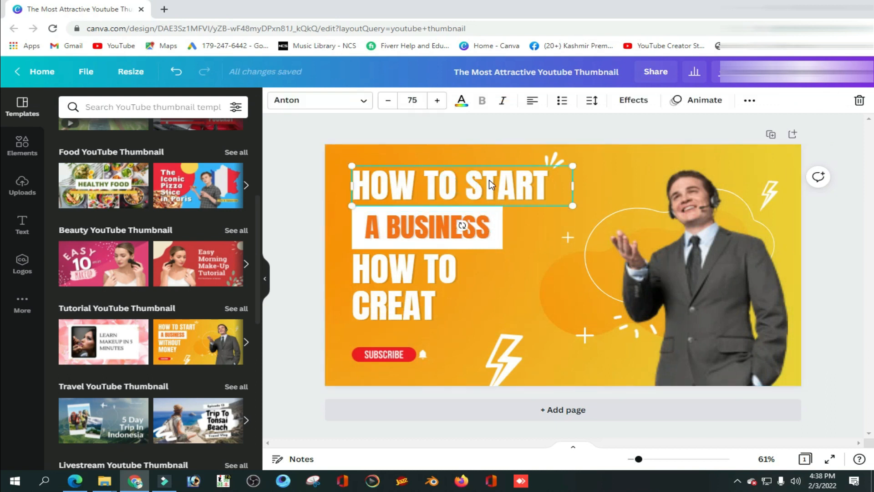
left_click(473, 184)
left_click_drag(465, 186, 561, 187)
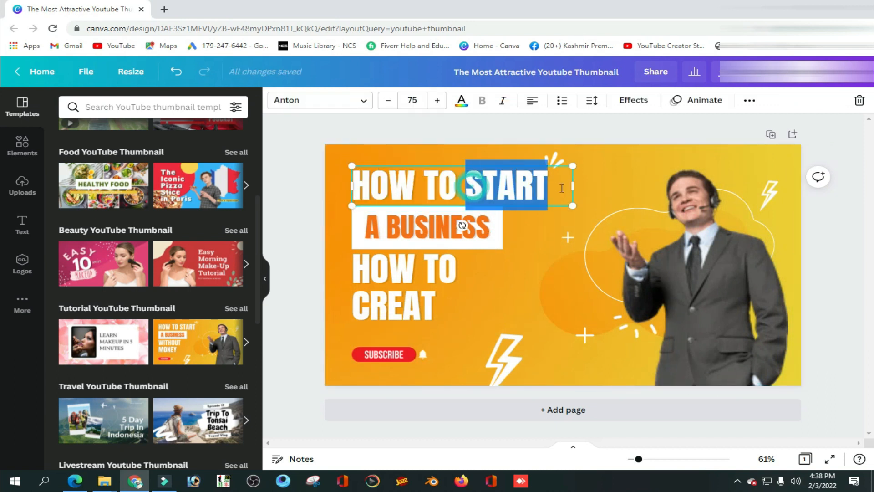
type("MAKE")
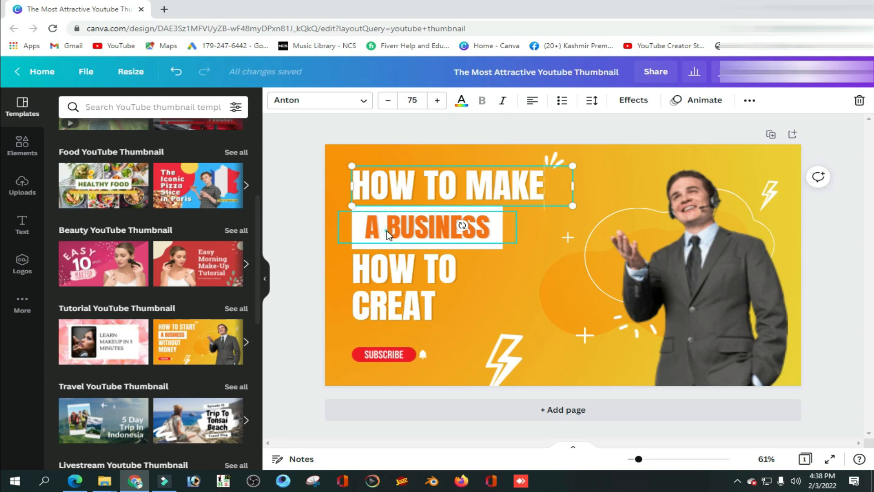
- Replace the text "A BUSINESS" in the white box with "ATTRACTIVE"
double_click(376, 230)
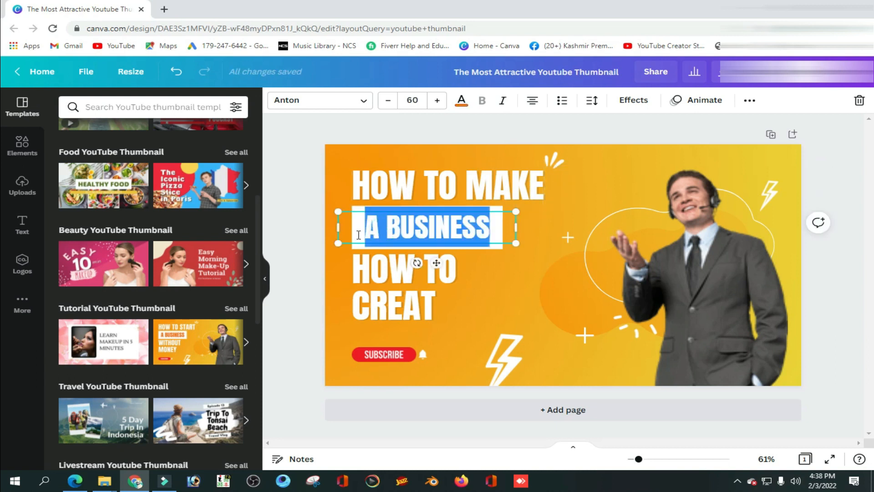
type("ATT")
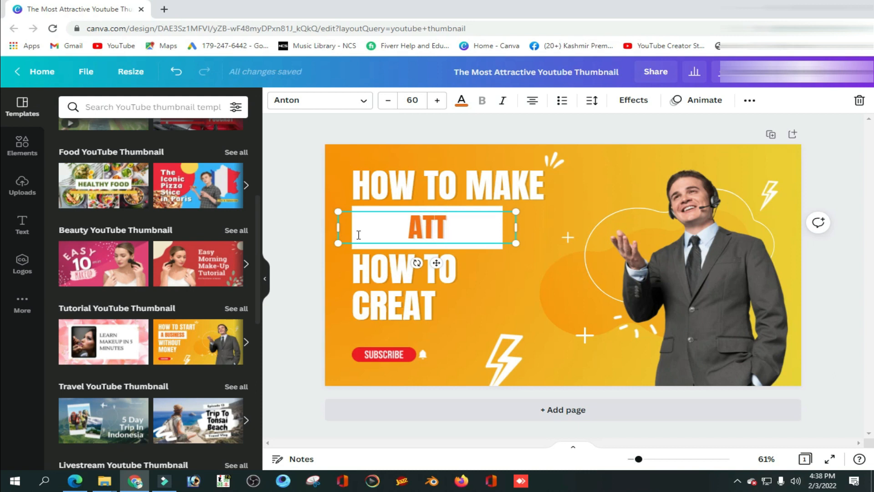
type("RAC")
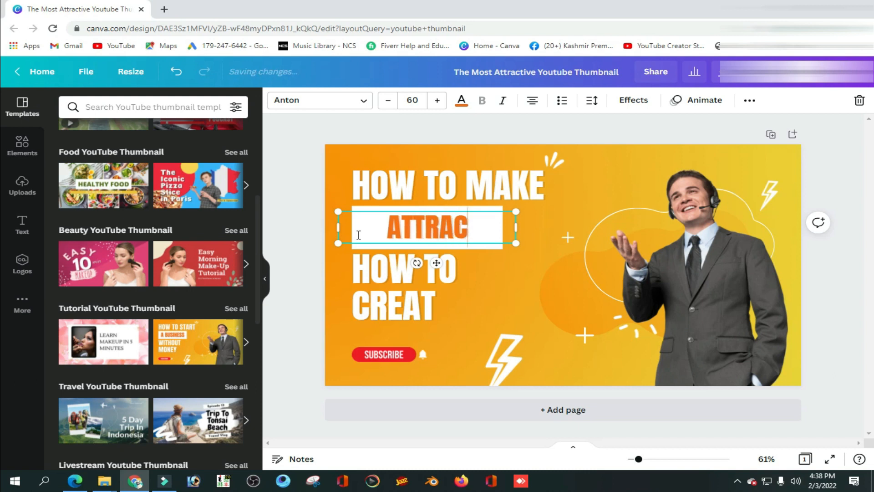
type("TIVE")
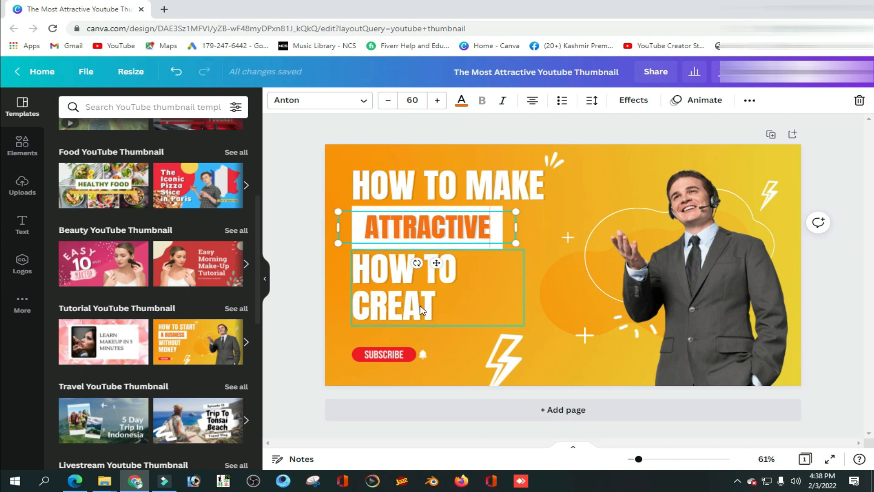
- Replace the two-line "HOW TO CREAT" text below the white box with "THUMBNIL"
left_click(423, 309)
left_click_drag(433, 309, 357, 278)
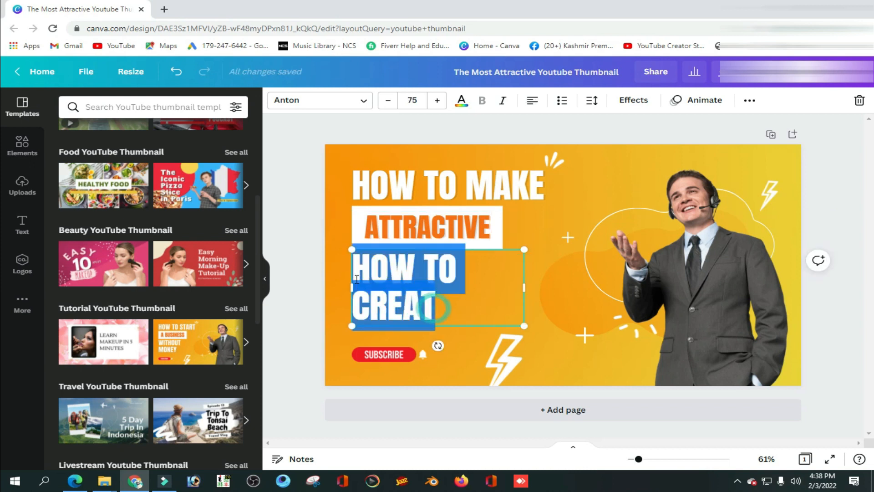
type("THU")
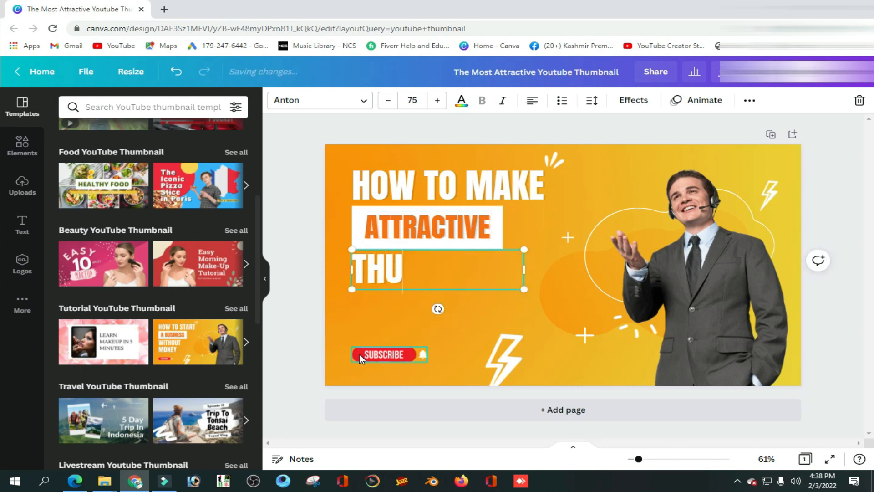
type("M")
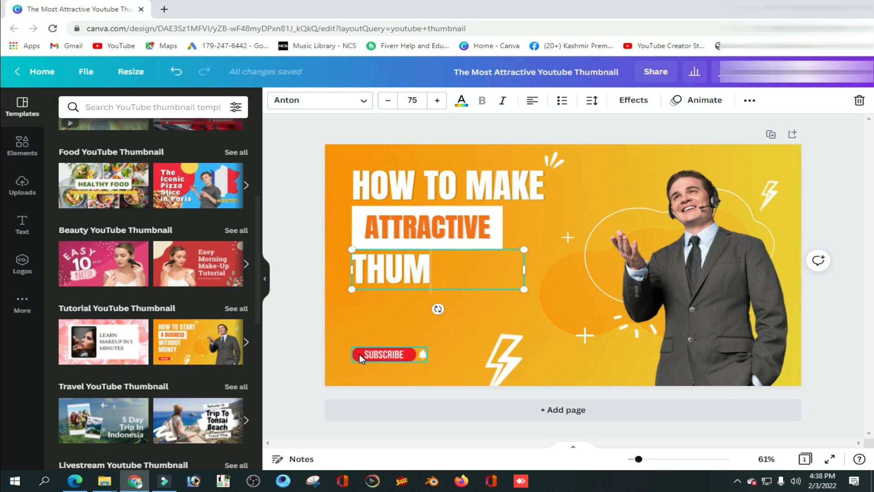
type("BNIL")
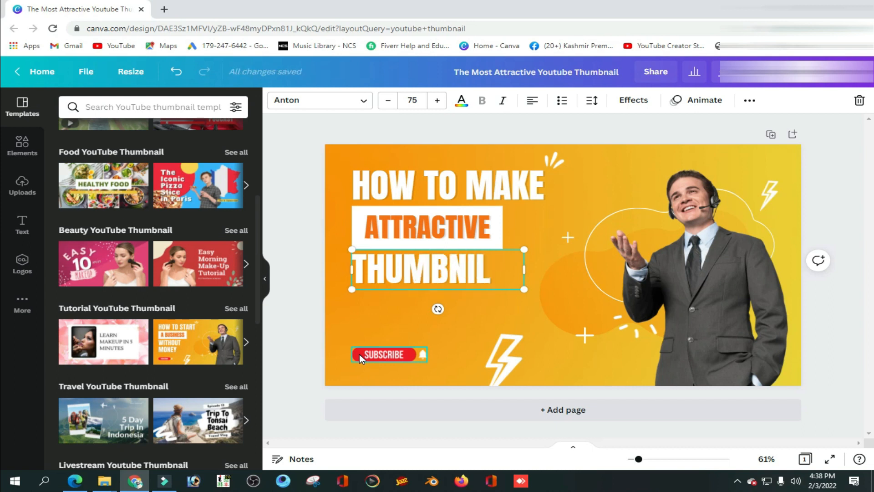
- Change the font of the "THUMBNIL" line to Hey Gotcha!
left_click(363, 102)
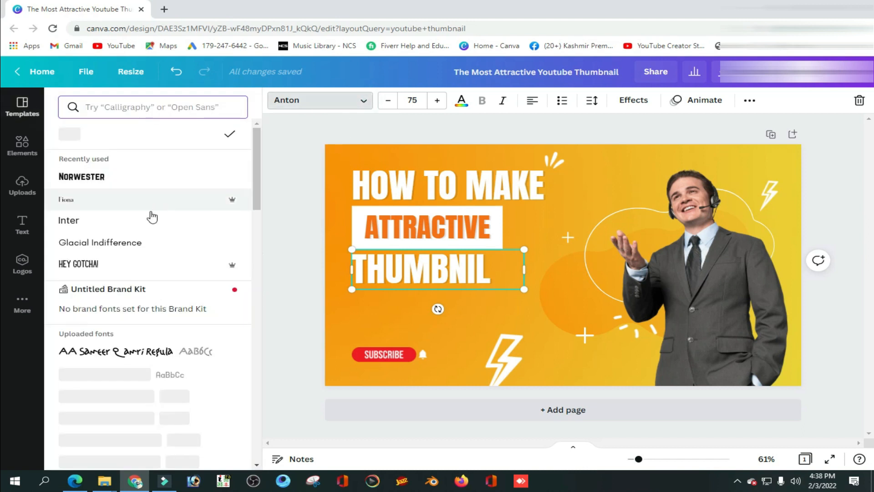
left_click(108, 293)
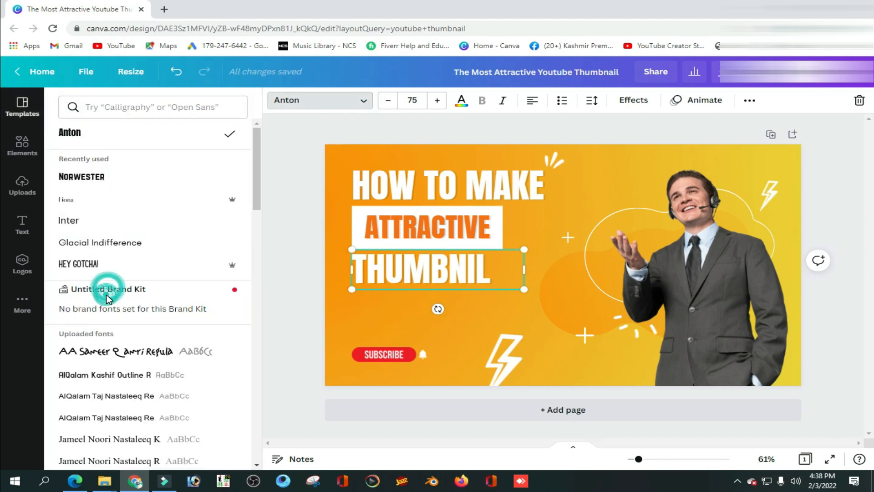
left_click(93, 265)
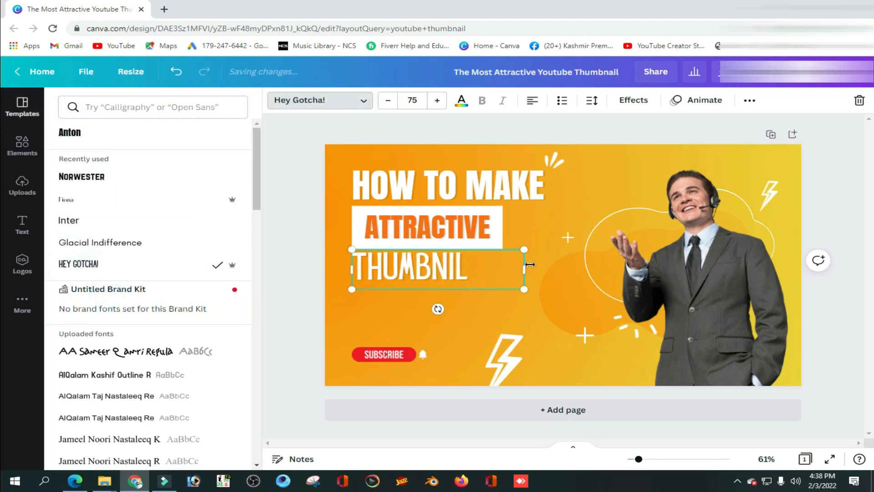
- Reduce the font size of the "THUMBNIL" line to 69
left_click(388, 100)
left_click(388, 100)
left_click(387, 100)
left_click(388, 100)
left_click(388, 100)
left_click(388, 100)
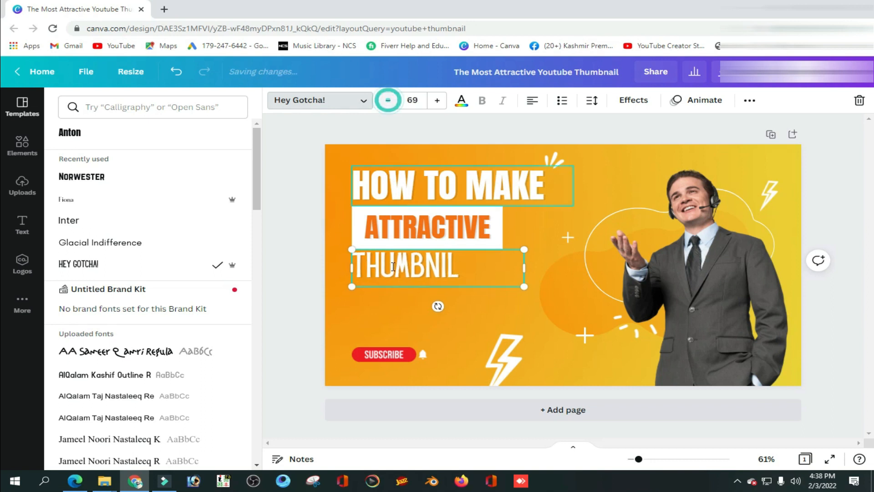
- Try red, black and purple on the "THUMBNIL" line and settle on dark blue from the default colours
left_click(461, 101)
right_click(461, 100)
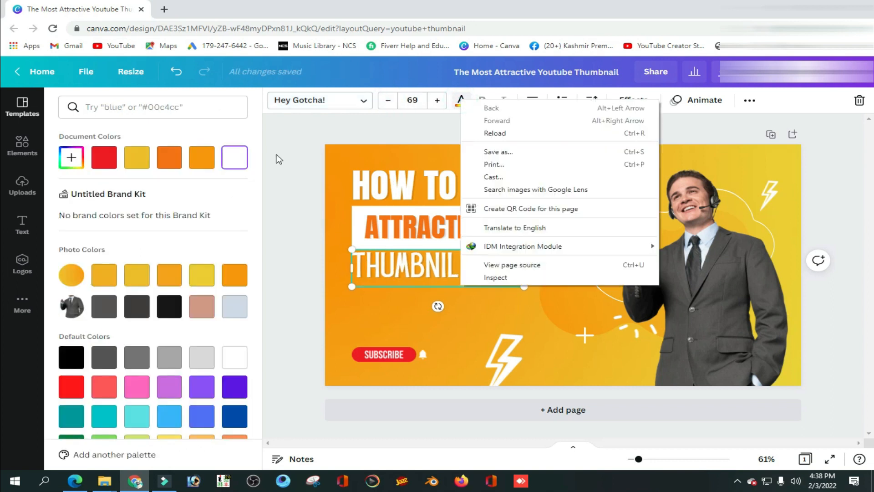
left_click(71, 387)
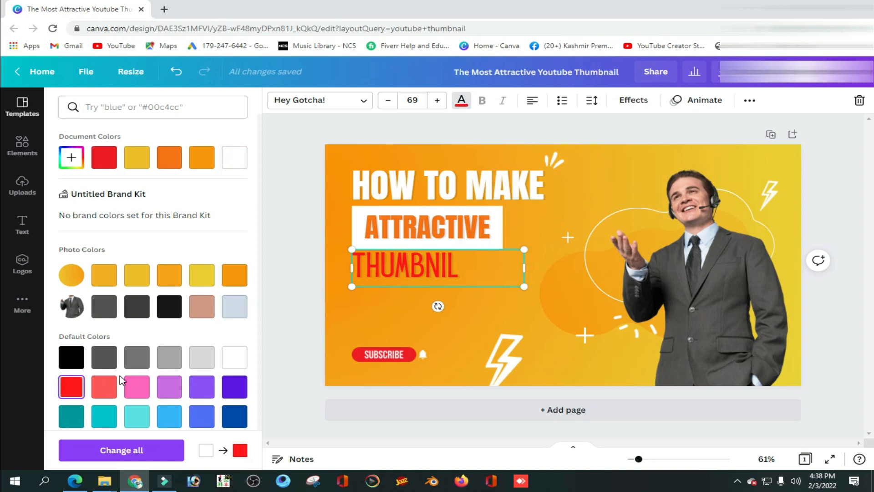
left_click(72, 357)
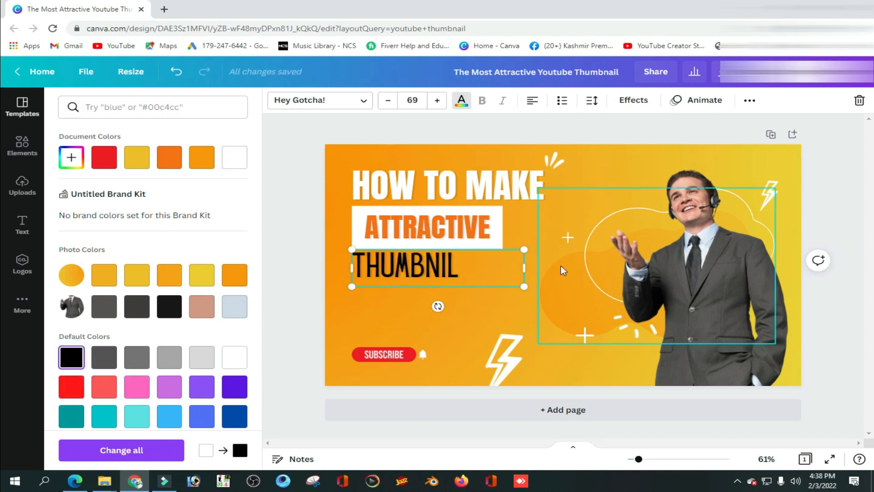
left_click(173, 387)
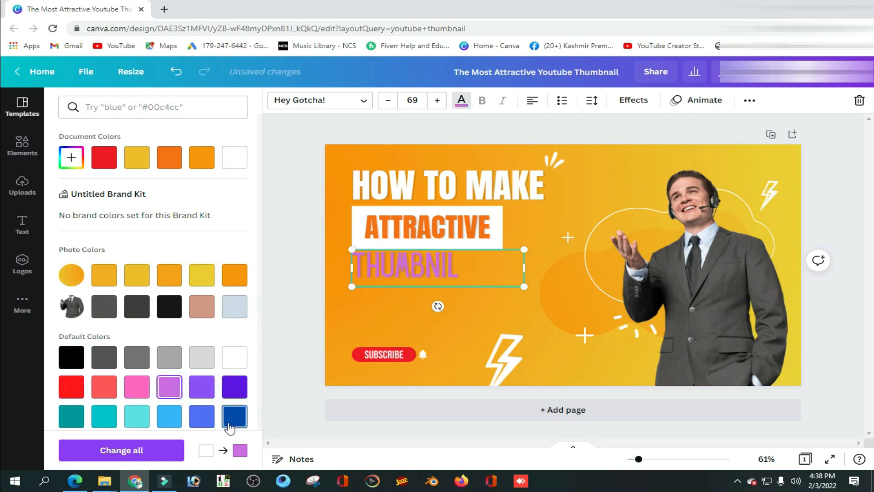
left_click(233, 416)
- Set the font of the "THUMBNIL" line to Norwester
left_click(368, 100)
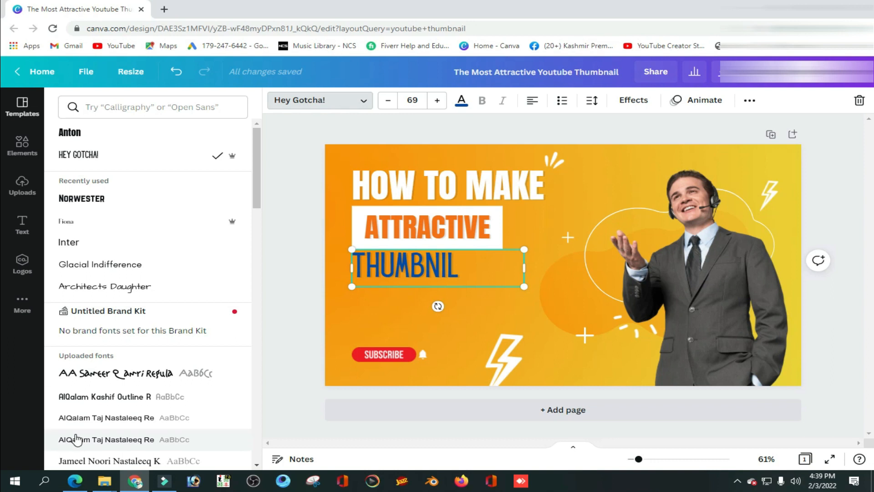
scroll(90, 378, "down", 3)
scroll(87, 319, "up", 3)
left_click(86, 200)
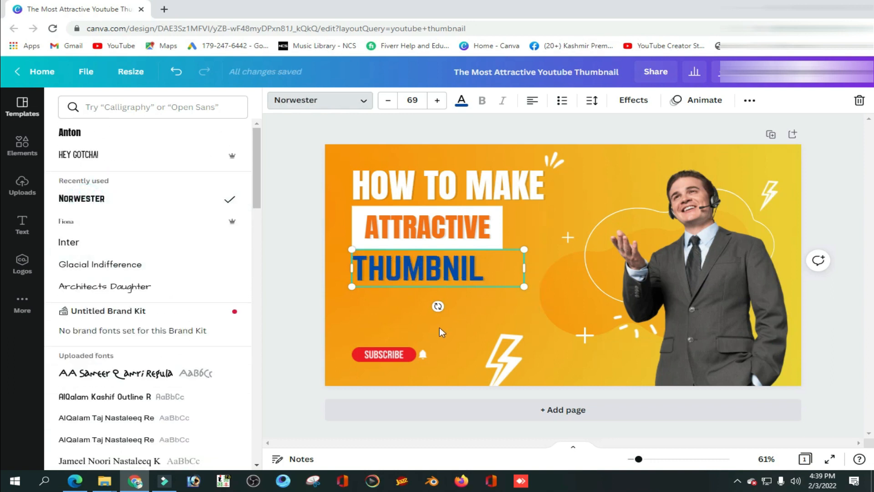
- Enlarge the photo of the man in the suit and move it down so his head fits inside the thumbnail
left_click(728, 273)
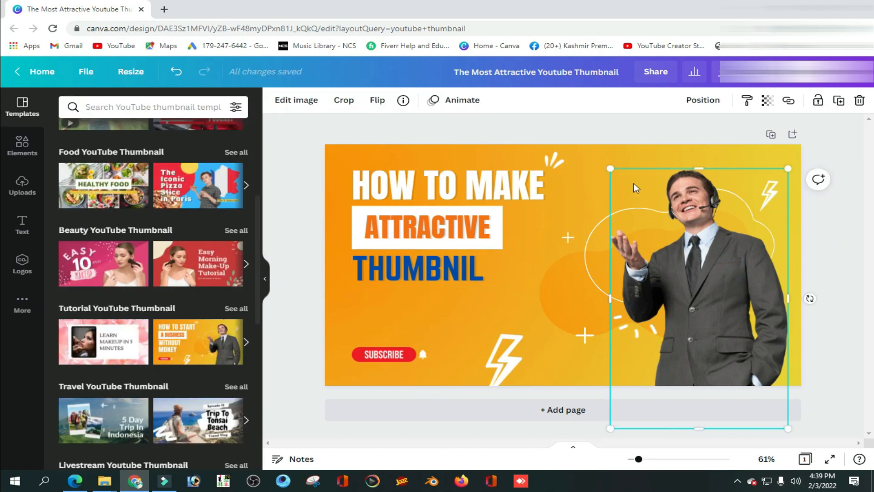
left_click_drag(610, 170, 555, 91)
left_click_drag(632, 213, 630, 260)
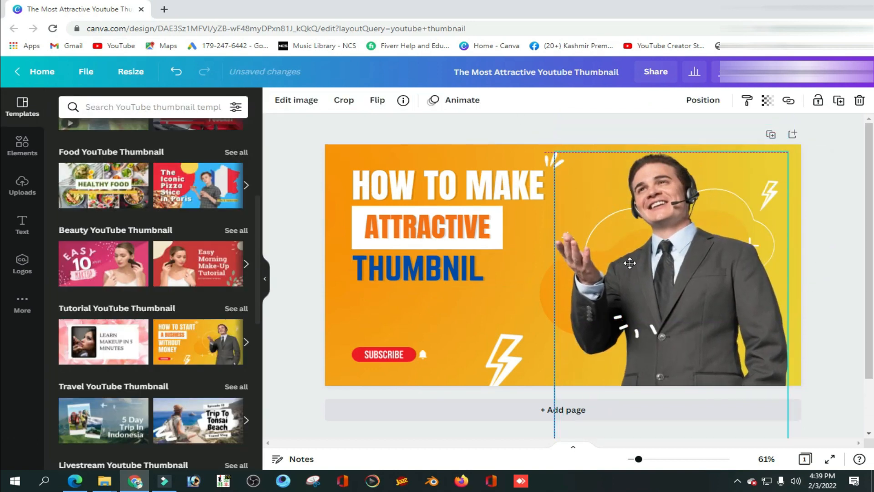
left_click(842, 249)
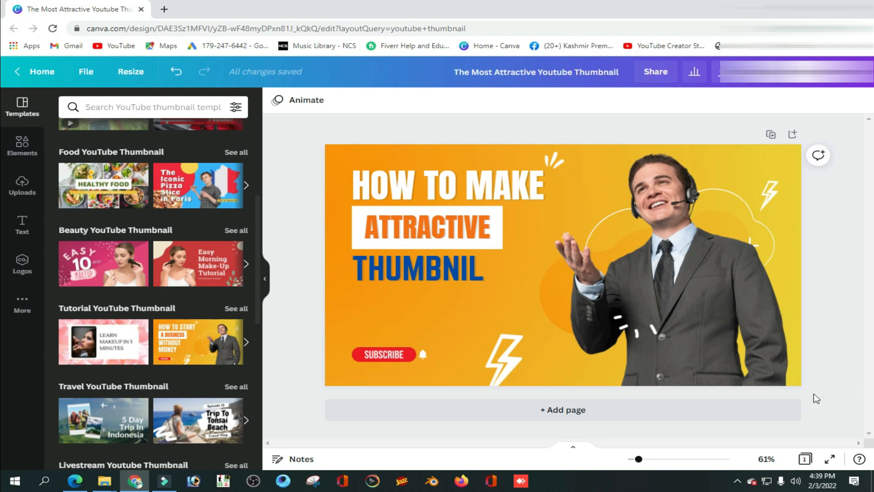
left_click(737, 481)
left_click(701, 458)
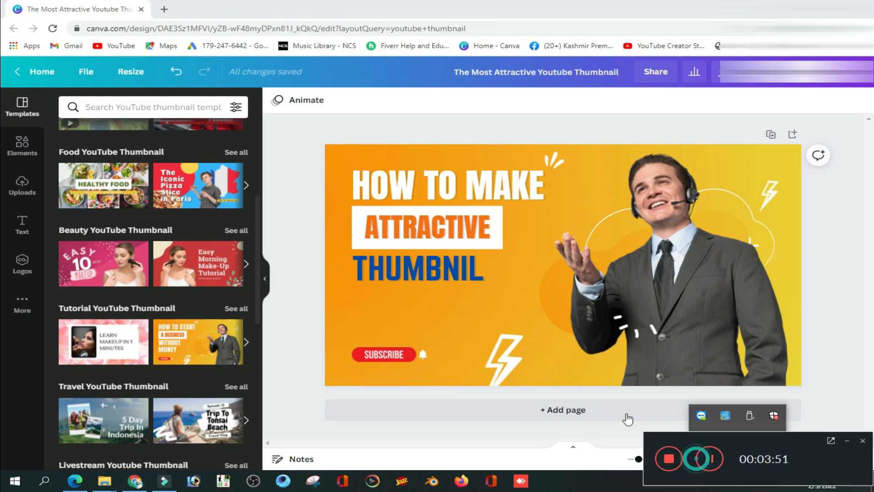